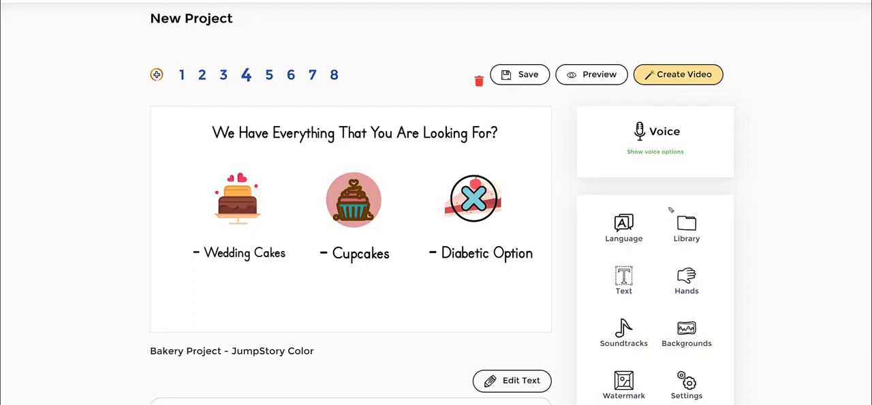
{"action": "mouse_move", "coordinate": [670, 209]}
{"action": "left_mouse_down"}
{"action": "mouse_move", "coordinate": [754, 209]}
{"action": "mouse_move", "coordinate": [752, 246]}
{"action": "mouse_move", "coordinate": [675, 256]}
{"action": "mouse_move", "coordinate": [649, 222]}
{"action": "mouse_move", "coordinate": [671, 198]}
{"action": "left_mouse_up"}
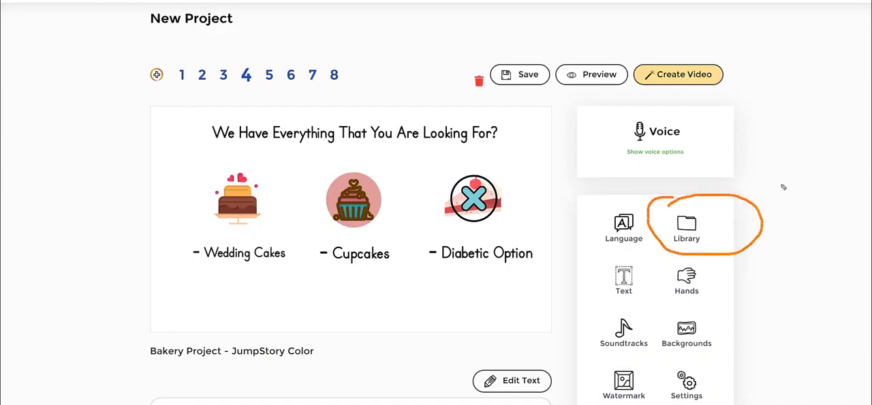
{"action": "mouse_move", "coordinate": [805, 108]}
{"action": "left_mouse_down"}
{"action": "mouse_move", "coordinate": [742, 185]}
{"action": "mouse_move", "coordinate": [761, 184]}
{"action": "left_mouse_up"}
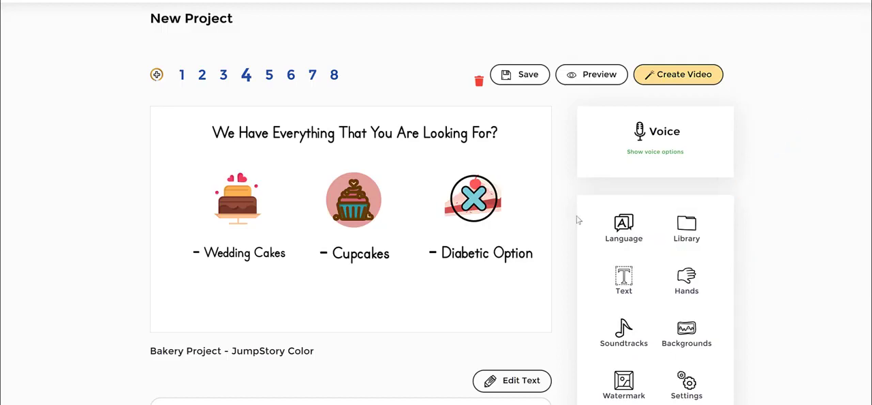
- Open the image library and show its Icons collection
{"action": "left_click", "coordinate": [677, 229]}
{"action": "scroll", "coordinate": [769, 160], "scroll_direction": "down", "scroll_amount": 1}
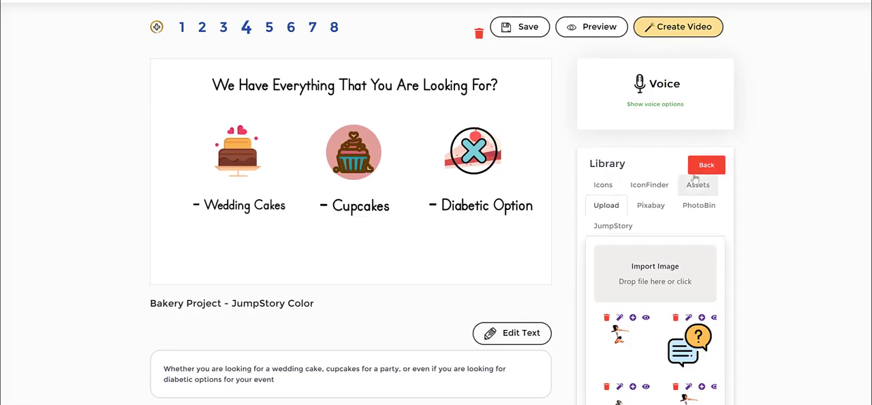
{"action": "left_click", "coordinate": [606, 189]}
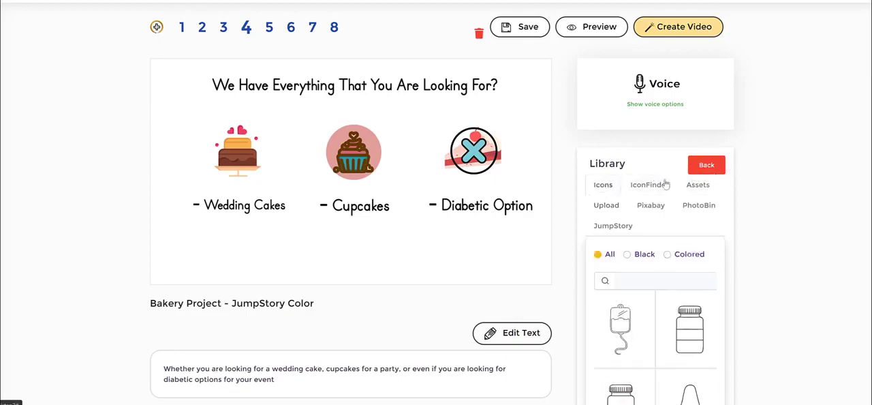
{"action": "scroll", "coordinate": [679, 269], "scroll_direction": "down", "scroll_amount": 2}
{"action": "scroll", "coordinate": [683, 278], "scroll_direction": "up", "scroll_amount": 3}
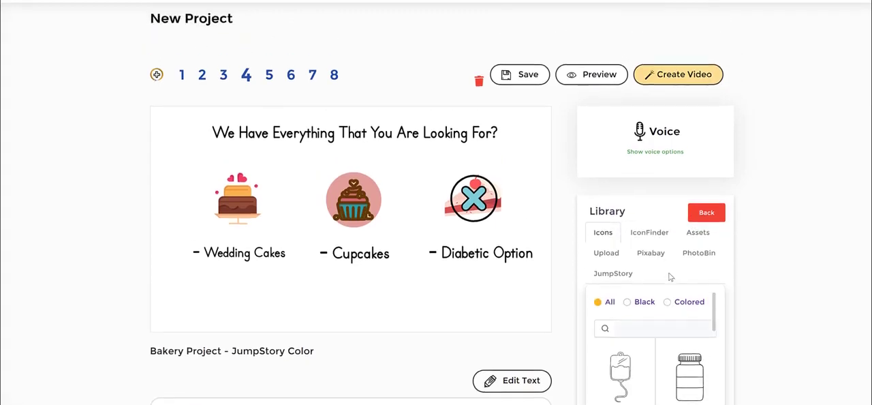
{"action": "scroll", "coordinate": [783, 281], "scroll_direction": "down", "scroll_amount": 1}
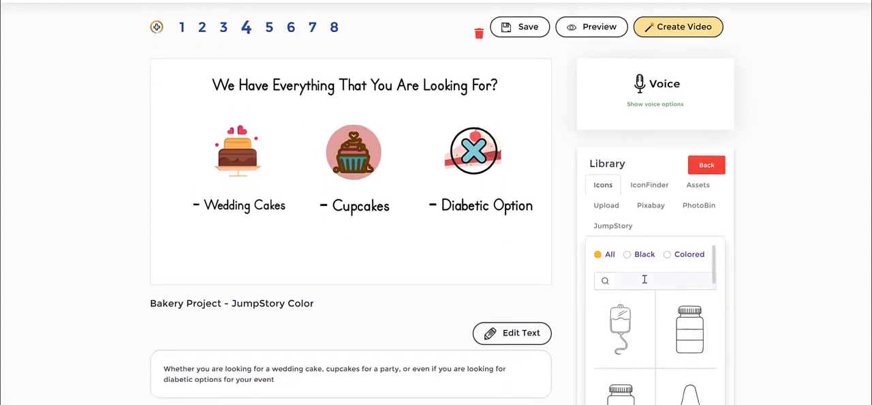
- Search the Icons collection for "cake" and look through the matching icons
{"action": "left_click", "coordinate": [644, 279]}
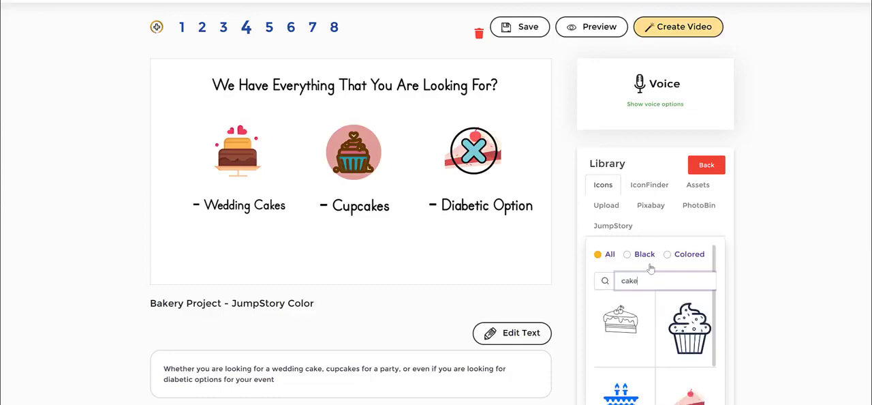
{"action": "scroll", "coordinate": [674, 318], "scroll_direction": "down", "scroll_amount": 5}
{"action": "scroll", "coordinate": [674, 319], "scroll_direction": "down", "scroll_amount": 2}
{"action": "scroll", "coordinate": [685, 257], "scroll_direction": "up", "scroll_amount": 2}
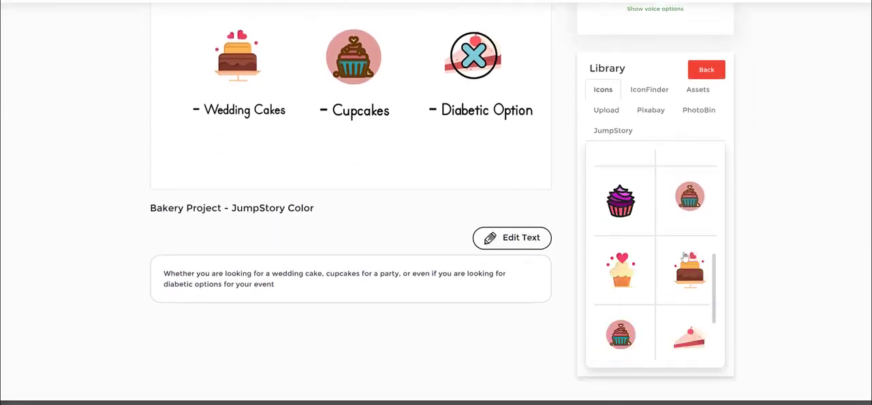
{"action": "scroll", "coordinate": [681, 272], "scroll_direction": "down", "scroll_amount": 4}
{"action": "left_click", "coordinate": [677, 291]}
{"action": "scroll", "coordinate": [786, 194], "scroll_direction": "up", "scroll_amount": 1}
{"action": "scroll", "coordinate": [786, 194], "scroll_direction": "up", "scroll_amount": 3}
{"action": "scroll", "coordinate": [718, 271], "scroll_direction": "down", "scroll_amount": 4}
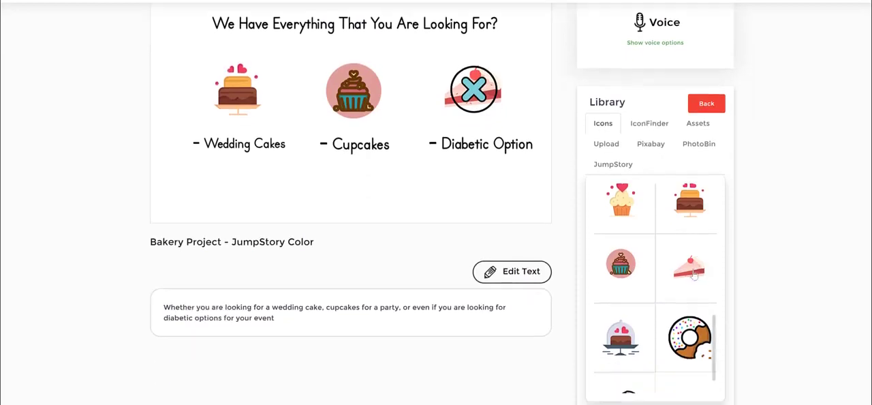
{"action": "left_click", "coordinate": [664, 337]}
{"action": "scroll", "coordinate": [685, 253], "scroll_direction": "up", "scroll_amount": 3}
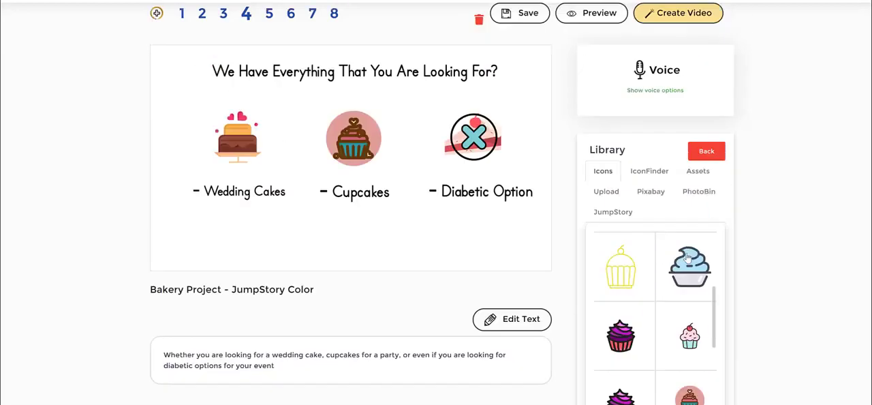
- Search IconFinder for "bake" and look through the matching icons
{"action": "left_click", "coordinate": [649, 173]}
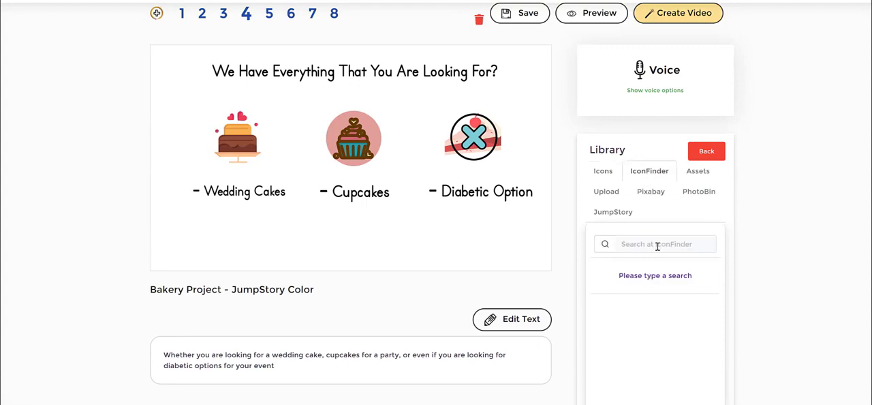
{"action": "left_click", "coordinate": [657, 247]}
{"action": "type", "text": "cak"}
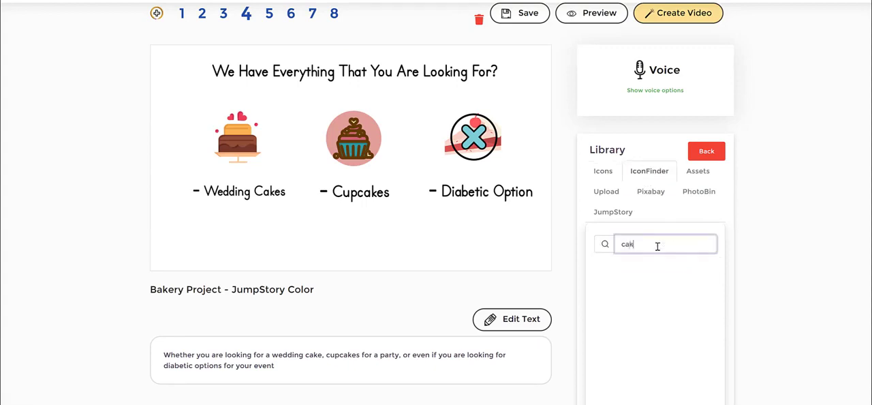
{"action": "key", "text": "BackSpace"}
{"action": "key", "text": "BackSpace"}
{"action": "key", "text": "BackSpace"}
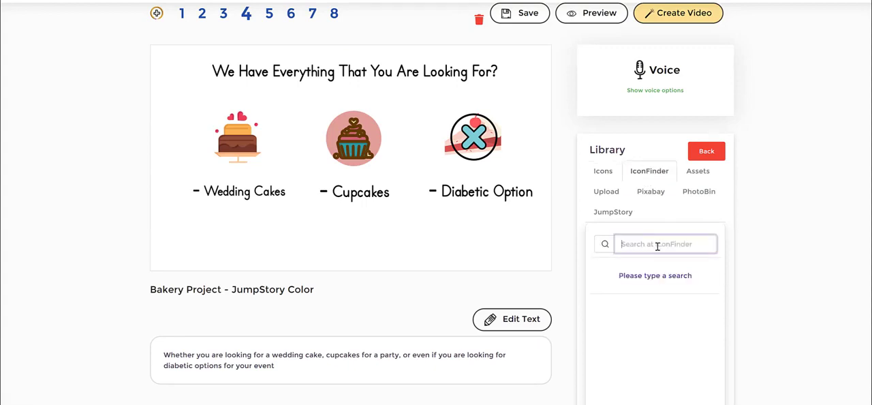
{"action": "type", "text": "bake"}
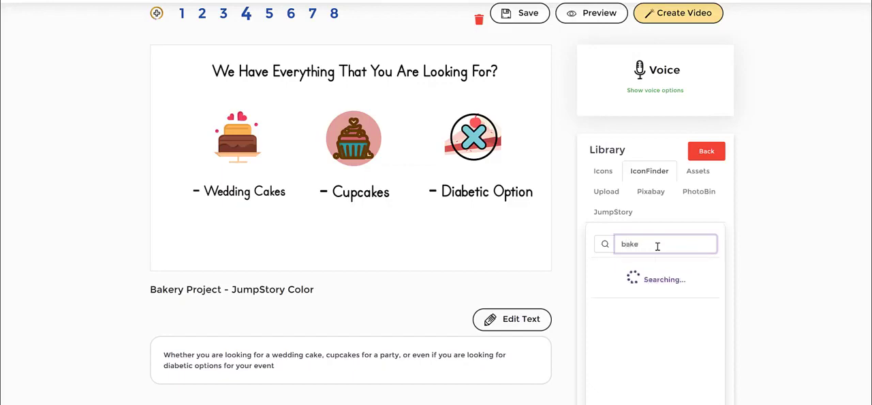
{"action": "scroll", "coordinate": [666, 307], "scroll_direction": "down", "scroll_amount": 2}
{"action": "scroll", "coordinate": [666, 306], "scroll_direction": "down", "scroll_amount": 1}
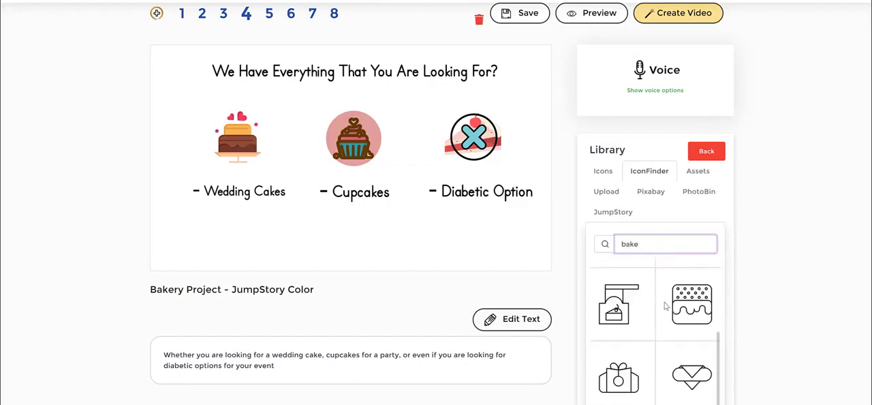
{"action": "scroll", "coordinate": [666, 305], "scroll_direction": "up", "scroll_amount": 5}
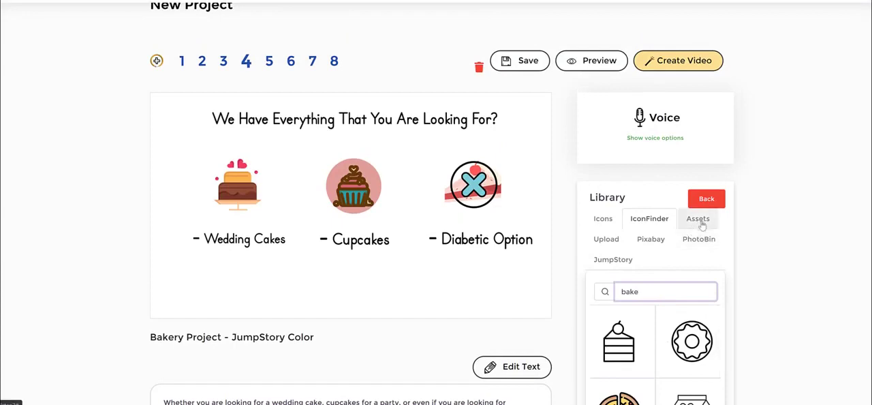
- Open the Assets collection and browse its speech-bubble shapes
{"action": "left_click", "coordinate": [702, 225]}
{"action": "scroll", "coordinate": [786, 209], "scroll_direction": "down", "scroll_amount": 1}
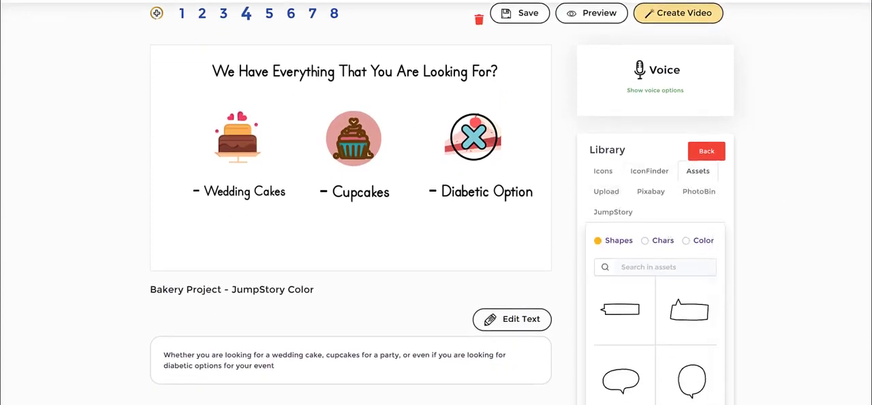
{"action": "scroll", "coordinate": [671, 282], "scroll_direction": "down", "scroll_amount": 2}
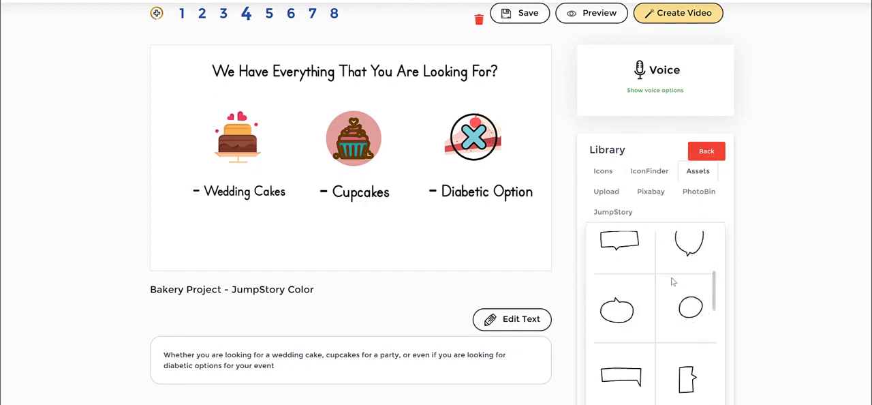
{"action": "scroll", "coordinate": [671, 284], "scroll_direction": "up", "scroll_amount": 4}
{"action": "scroll", "coordinate": [784, 257], "scroll_direction": "down", "scroll_amount": 1}
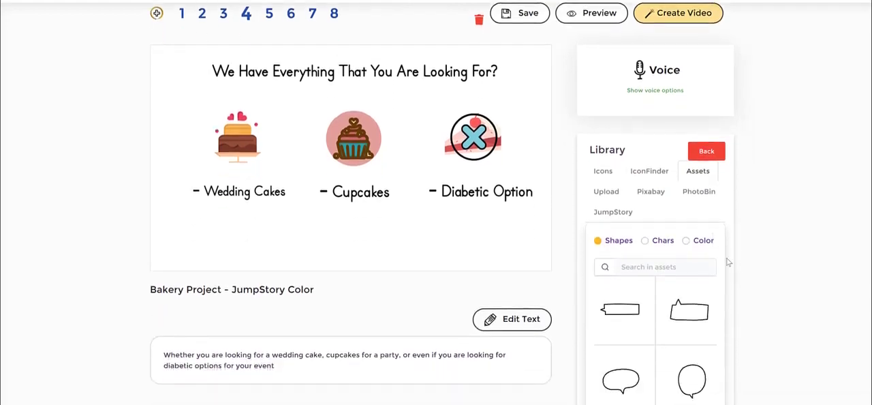
- Search the Chars category of the assets for "chef" and examine the black-and-white chef characters
{"action": "left_click", "coordinate": [663, 266]}
{"action": "type", "text": "chef"}
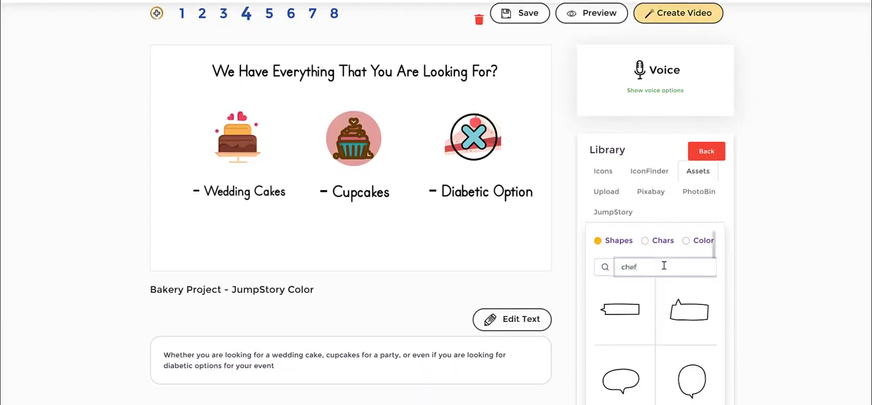
{"action": "left_click", "coordinate": [645, 241]}
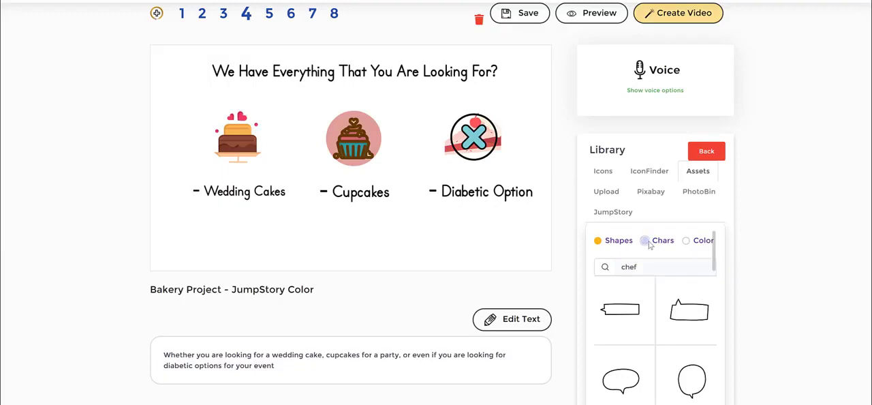
{"action": "left_click", "coordinate": [695, 241]}
{"action": "left_click", "coordinate": [648, 245]}
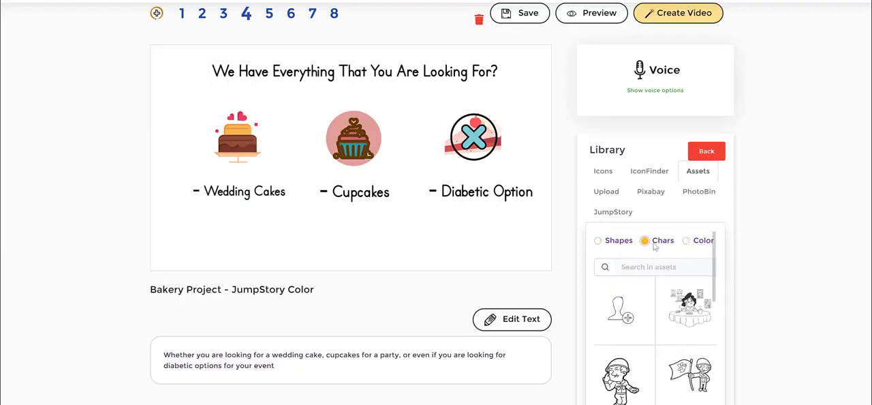
{"action": "left_click", "coordinate": [699, 245]}
{"action": "left_click", "coordinate": [650, 246]}
{"action": "left_click", "coordinate": [652, 267]}
{"action": "type", "text": "chef"}
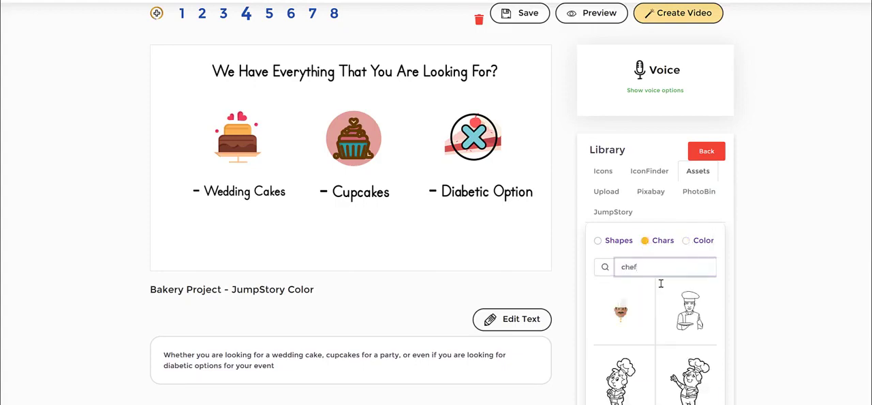
{"action": "scroll", "coordinate": [660, 283], "scroll_direction": "down", "scroll_amount": 3}
{"action": "left_click", "coordinate": [658, 381]}
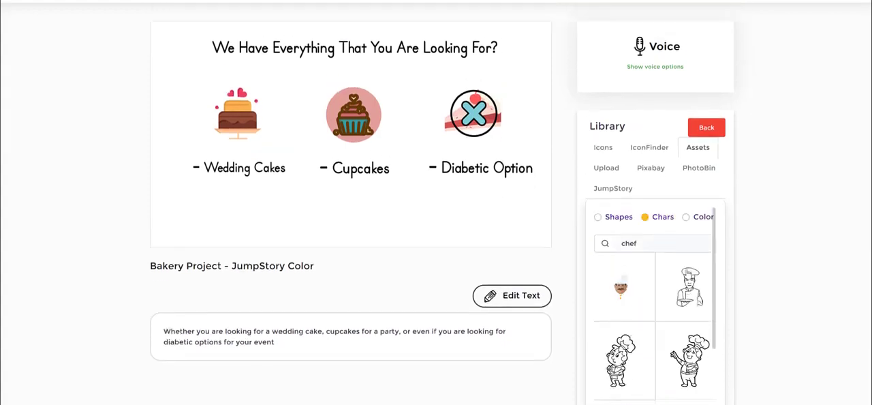
- Search the Color category of the assets for "chef" and look through the colored chef characters
{"action": "left_click", "coordinate": [693, 240]}
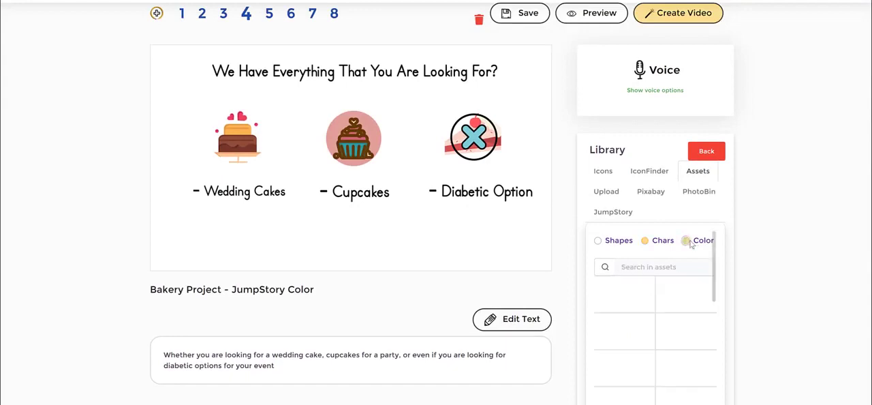
{"action": "left_click", "coordinate": [659, 266]}
{"action": "type", "text": "chef"}
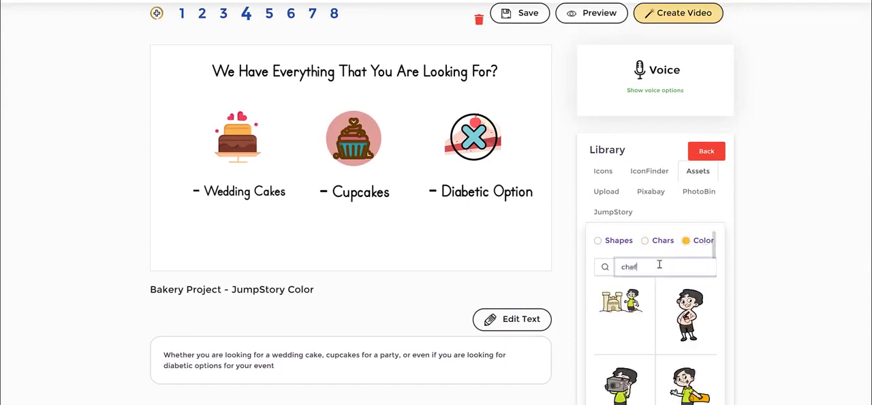
{"action": "scroll", "coordinate": [674, 272], "scroll_direction": "down", "scroll_amount": 5}
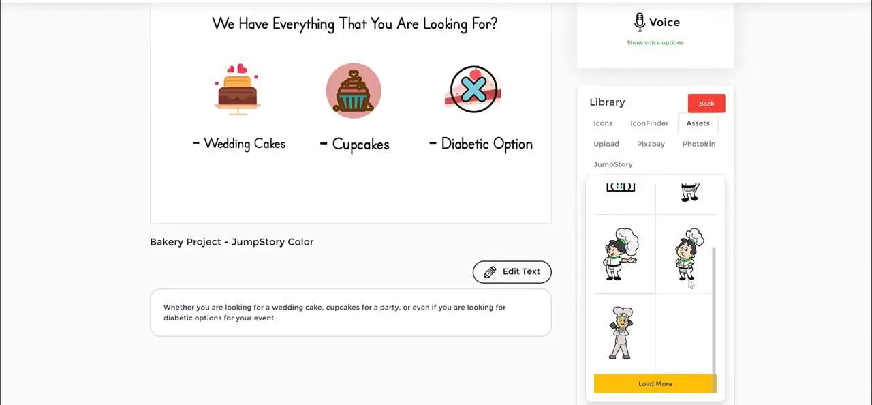
{"action": "scroll", "coordinate": [690, 284], "scroll_direction": "up", "scroll_amount": 5}
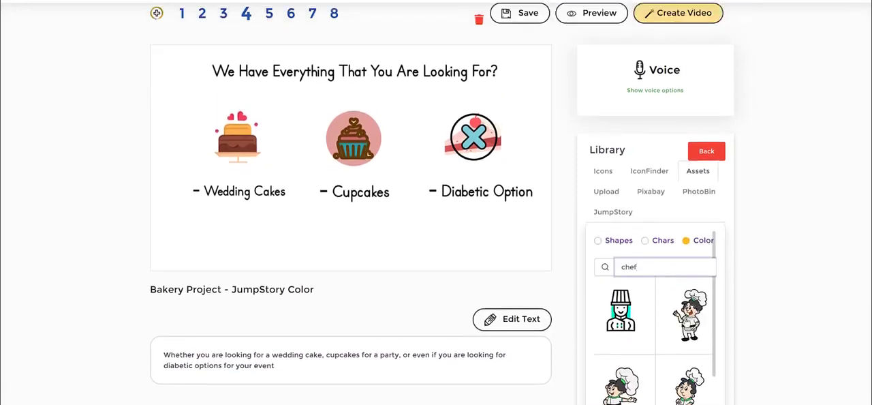
{"action": "scroll", "coordinate": [684, 317], "scroll_direction": "down", "scroll_amount": 5}
{"action": "scroll", "coordinate": [688, 320], "scroll_direction": "up", "scroll_amount": 5}
{"action": "scroll", "coordinate": [695, 317], "scroll_direction": "down", "scroll_amount": 5}
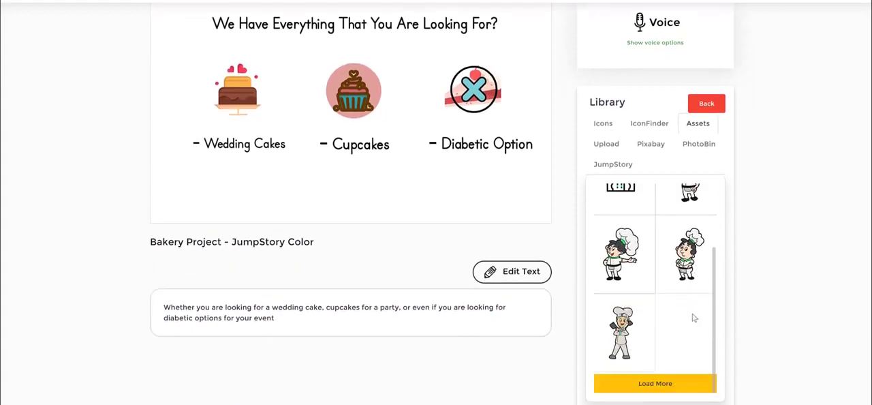
- Insert the grey-uniformed chef with crossed arms into scene 4, shrink it to about half size and place it beside the cupcake
{"action": "left_click", "coordinate": [622, 333]}
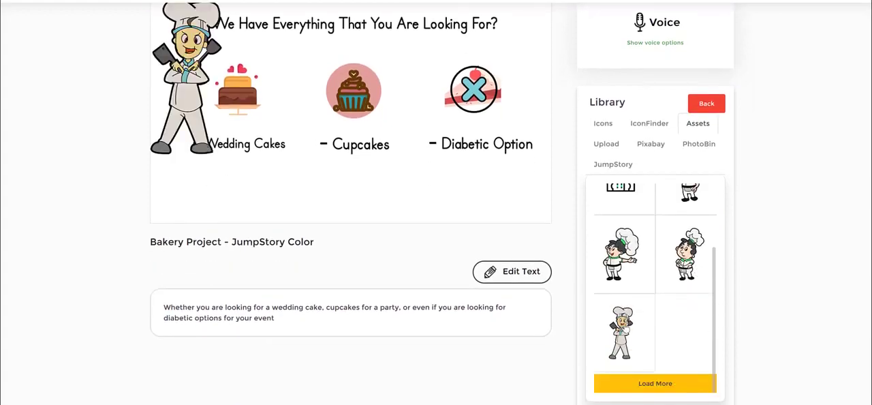
{"action": "left_click_drag", "start_coordinate": [352, 96], "coordinate": [357, 98]}
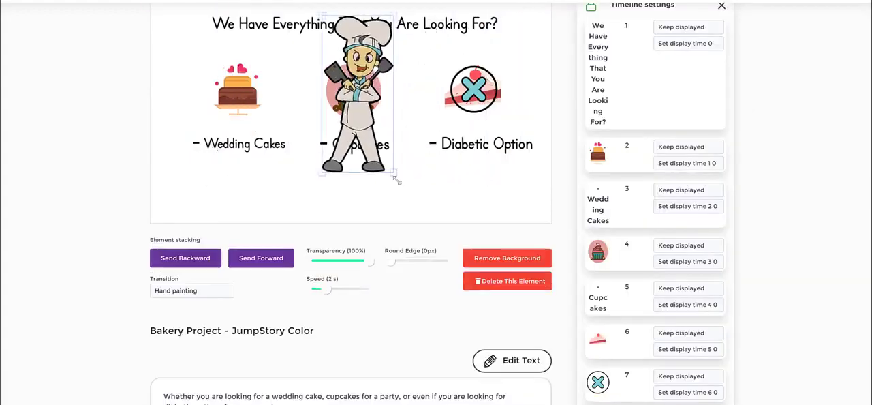
{"action": "left_click_drag", "start_coordinate": [395, 176], "coordinate": [359, 94]}
{"action": "left_click_drag", "start_coordinate": [348, 66], "coordinate": [394, 101]}
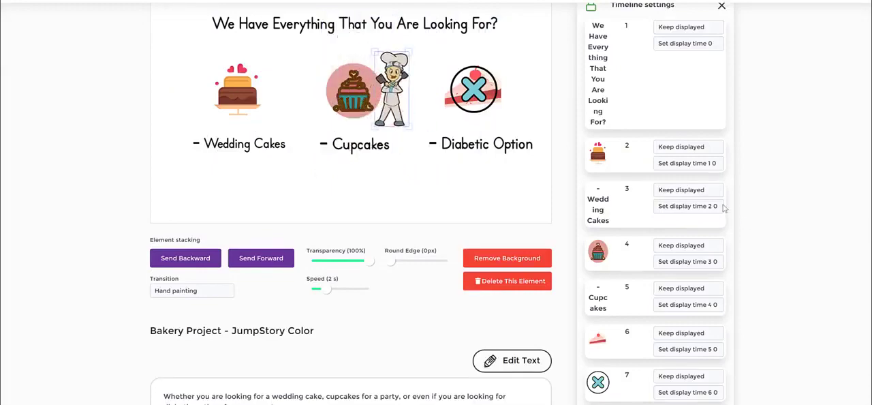
{"action": "left_click", "coordinate": [758, 180]}
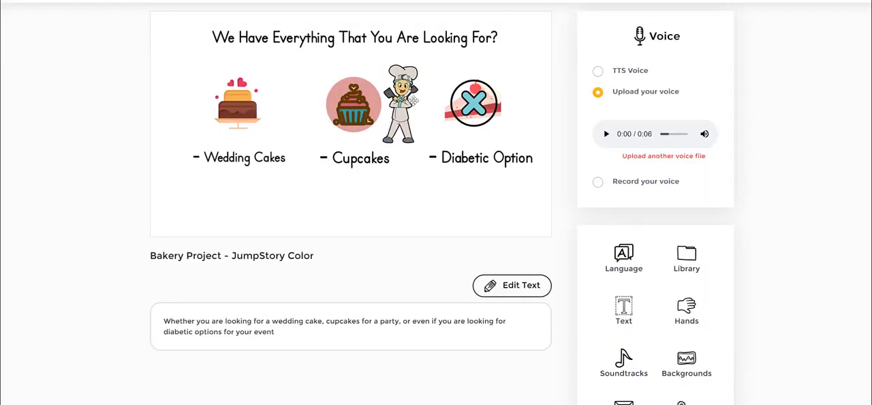
- Delete the chef character beside the cupcake from the scene
{"action": "left_click", "coordinate": [411, 101]}
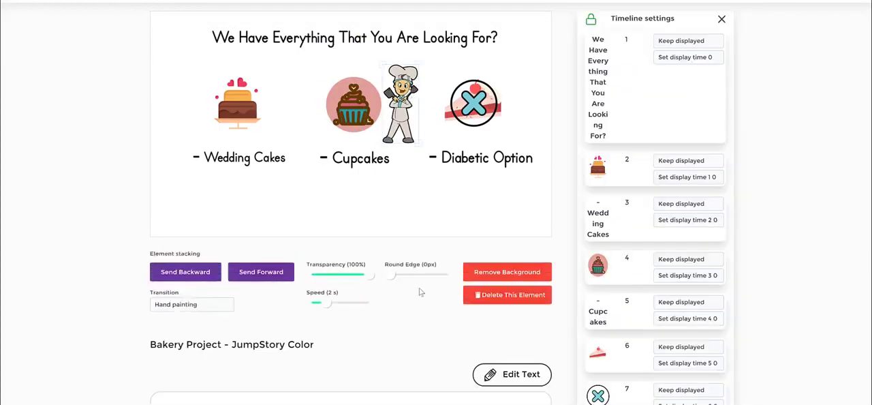
{"action": "left_click", "coordinate": [503, 297]}
- Reopen the library's Assets collection and review the colored chef characters
{"action": "left_click", "coordinate": [686, 258]}
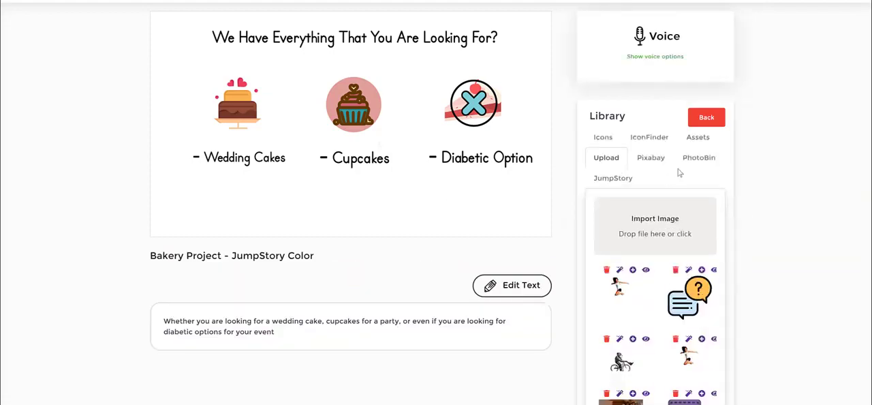
{"action": "left_click", "coordinate": [697, 138]}
{"action": "scroll", "coordinate": [687, 251], "scroll_direction": "up", "scroll_amount": 3}
{"action": "scroll", "coordinate": [688, 252], "scroll_direction": "down", "scroll_amount": 3}
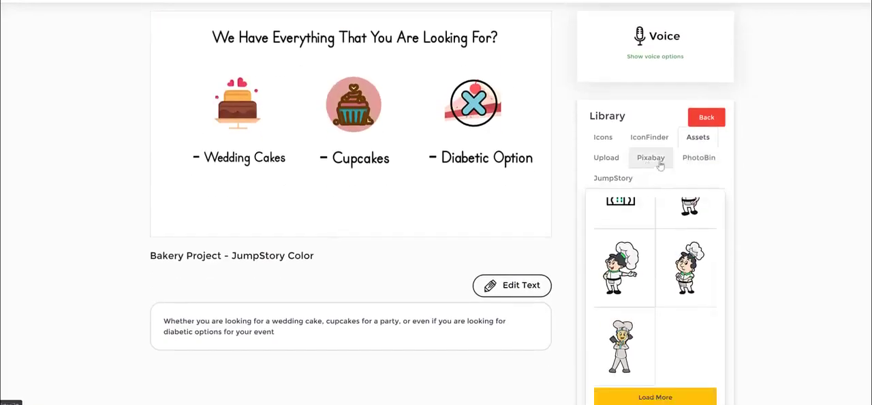
- Search the library's JumpStory source for "cook" and look through the cooking illustrations
{"action": "left_click", "coordinate": [628, 184]}
{"action": "left_click", "coordinate": [641, 204]}
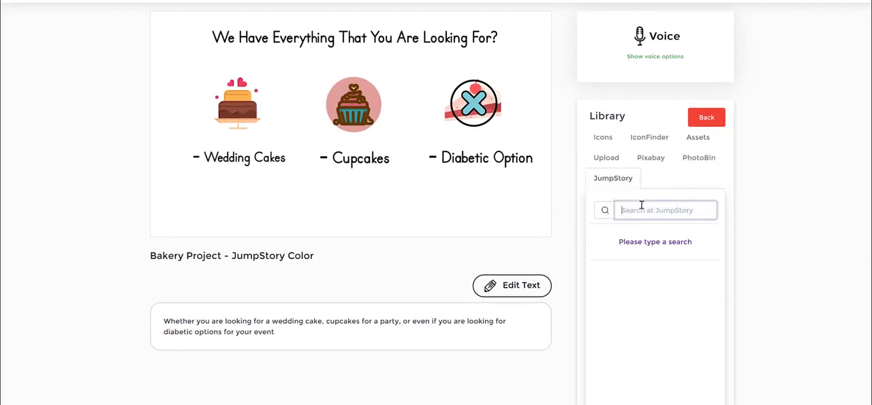
{"action": "type", "text": "cook"}
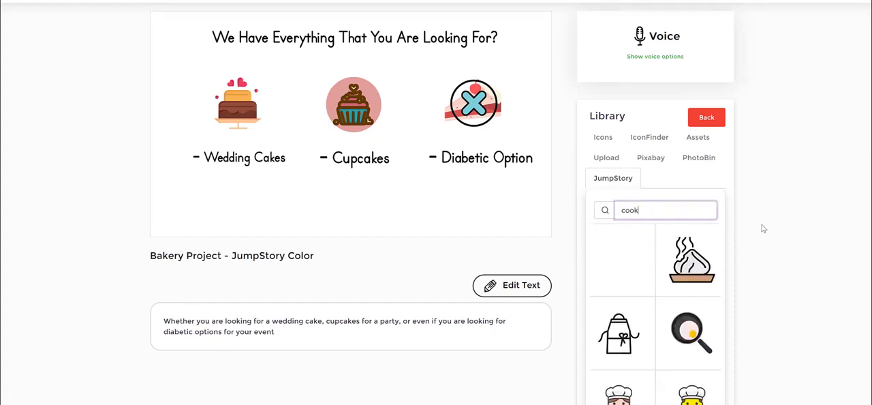
{"action": "scroll", "coordinate": [708, 282], "scroll_direction": "down", "scroll_amount": 3}
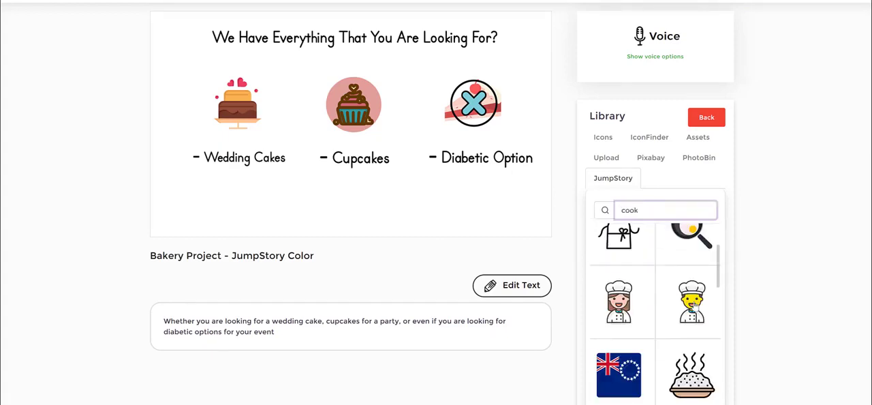
{"action": "scroll", "coordinate": [664, 317], "scroll_direction": "down", "scroll_amount": 2}
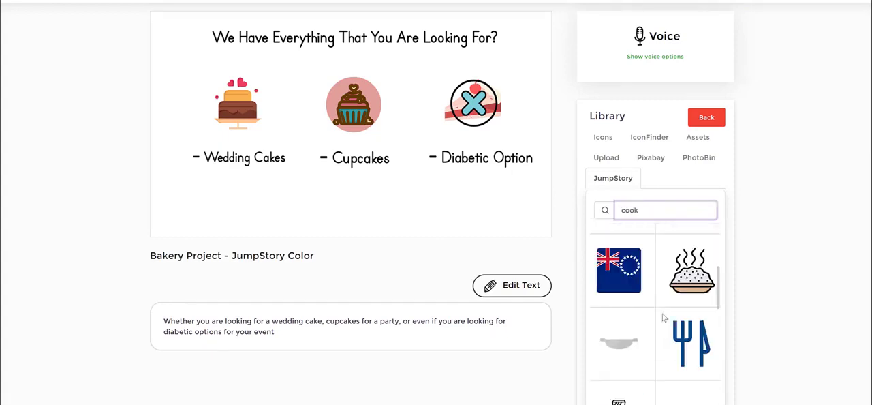
{"action": "scroll", "coordinate": [665, 317], "scroll_direction": "up", "scroll_amount": 2}
- Insert the brown-haired female chef into scene 4, shrink her slightly and place her between the cupcake and the diabetic option icon
{"action": "left_click", "coordinate": [623, 304]}
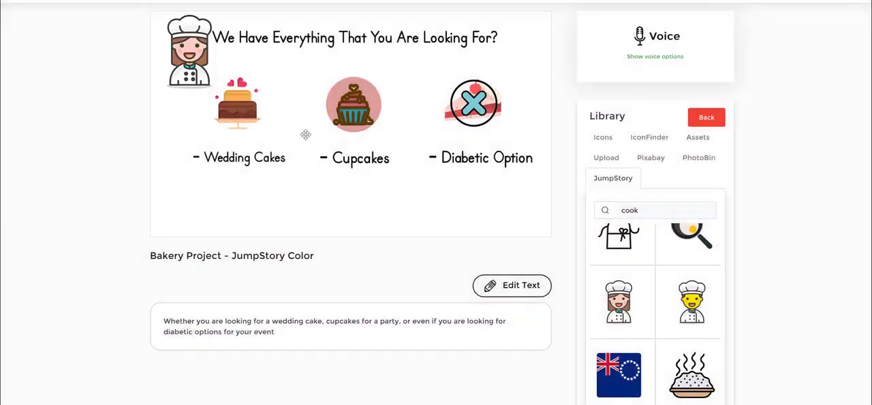
{"action": "left_click_drag", "start_coordinate": [326, 81], "coordinate": [403, 109]}
{"action": "left_click_drag", "start_coordinate": [345, 113], "coordinate": [348, 117]}
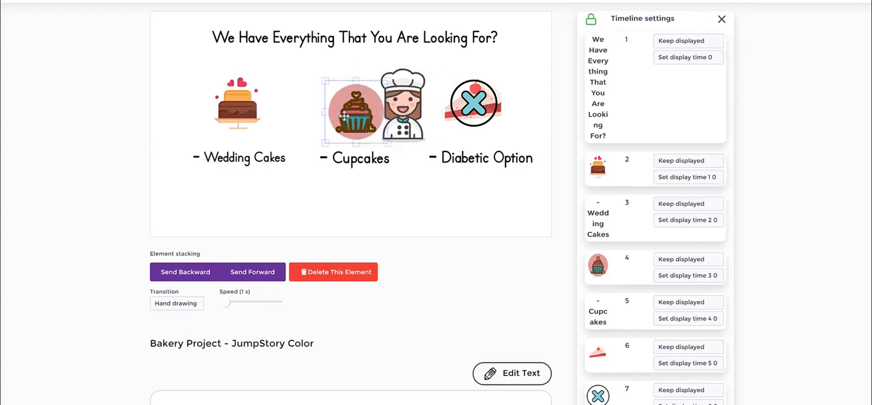
{"action": "left_click", "coordinate": [410, 97]}
{"action": "left_click_drag", "start_coordinate": [410, 97], "coordinate": [412, 102]}
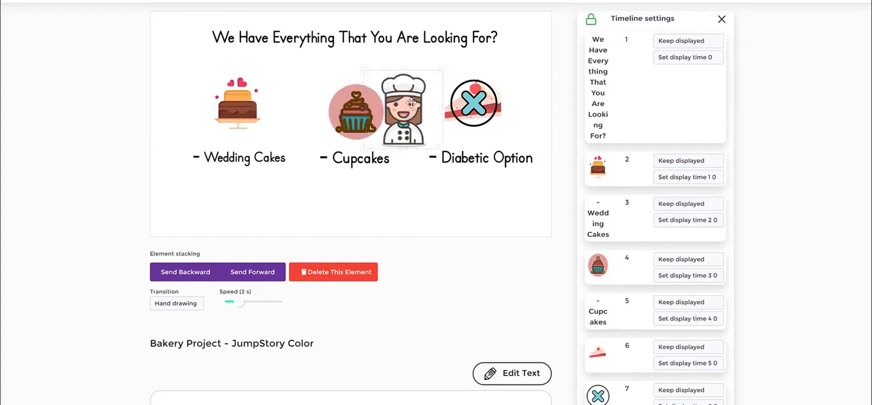
{"action": "mouse_move", "coordinate": [419, 129]}
{"action": "left_mouse_down"}
{"action": "mouse_move", "coordinate": [421, 121]}
{"action": "mouse_move", "coordinate": [307, 114]}
{"action": "mouse_move", "coordinate": [378, 129]}
{"action": "mouse_move", "coordinate": [420, 128]}
{"action": "mouse_move", "coordinate": [417, 117]}
{"action": "mouse_move", "coordinate": [423, 127]}
{"action": "left_mouse_up"}
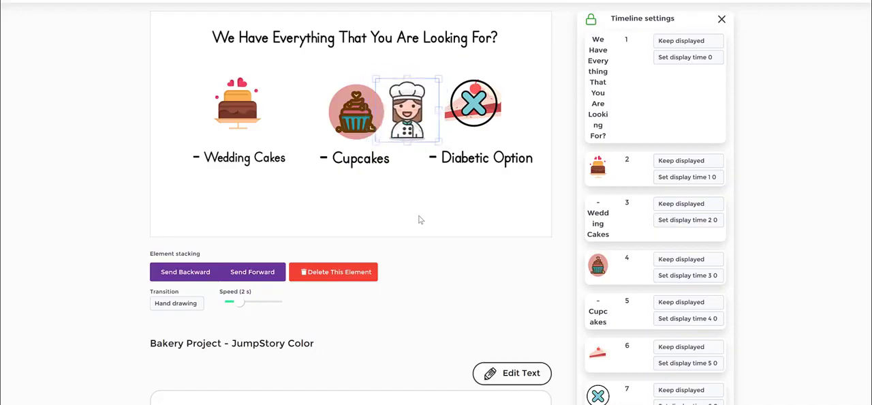
{"action": "left_click", "coordinate": [422, 177]}
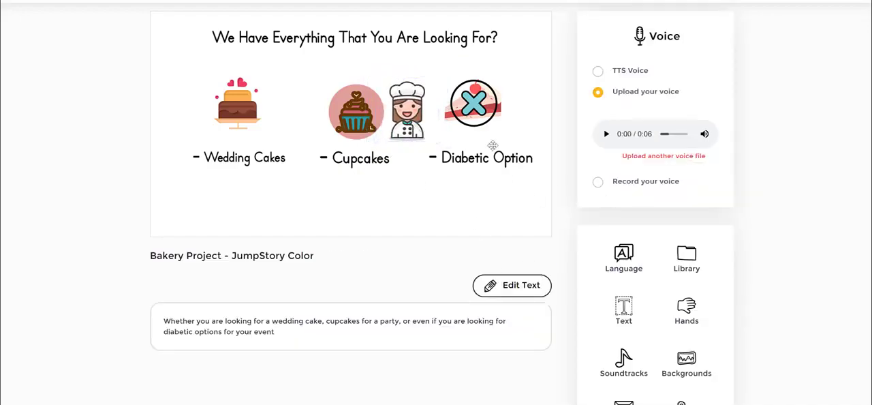
- Shrink the cupcake slightly and move the female chef over so that she overlaps the cupcake's right side
{"action": "left_click", "coordinate": [362, 110]}
{"action": "left_click_drag", "start_coordinate": [381, 140], "coordinate": [380, 115]}
{"action": "left_click", "coordinate": [395, 121]}
{"action": "left_click", "coordinate": [429, 208]}
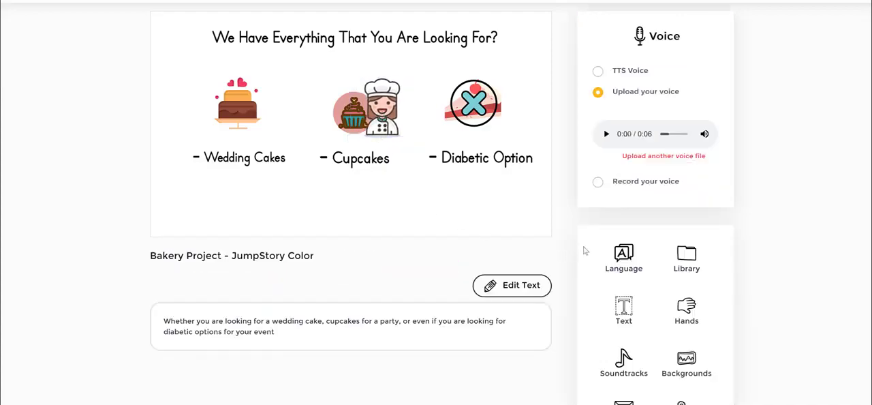
- Reopen the image library for scene 4
{"action": "left_click", "coordinate": [687, 258]}
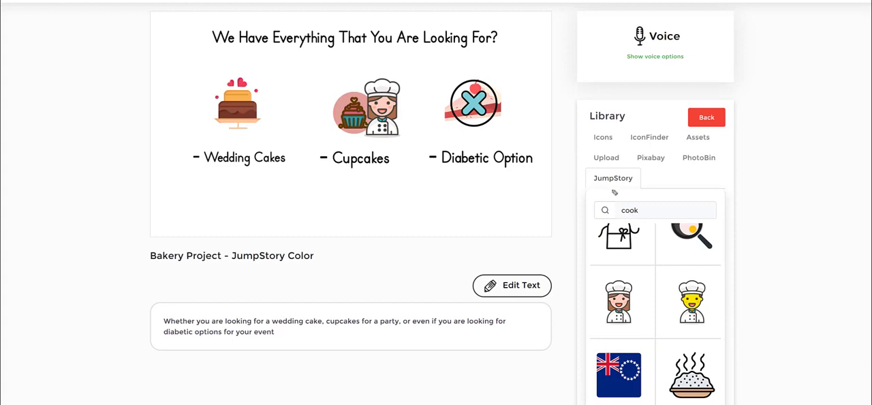
{"action": "mouse_move", "coordinate": [640, 166]}
{"action": "left_mouse_down"}
{"action": "mouse_move", "coordinate": [665, 169]}
{"action": "mouse_move", "coordinate": [666, 159]}
{"action": "mouse_move", "coordinate": [637, 158]}
{"action": "left_mouse_up"}
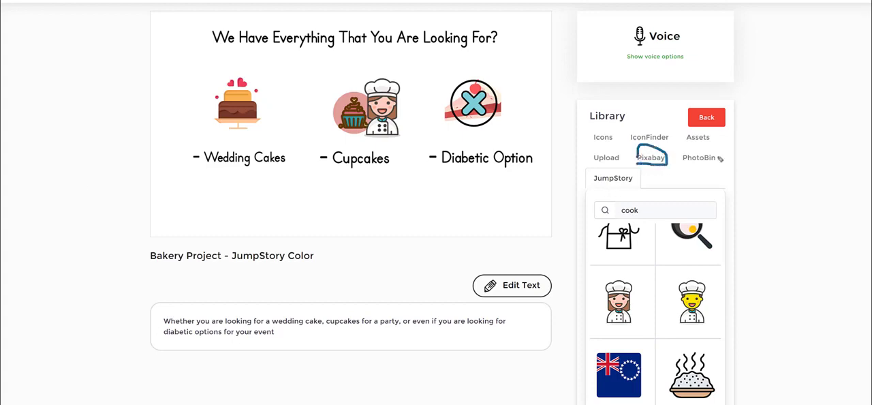
{"action": "mouse_move", "coordinate": [692, 169]}
{"action": "left_mouse_down"}
{"action": "mouse_move", "coordinate": [720, 167]}
{"action": "mouse_move", "coordinate": [709, 146]}
{"action": "mouse_move", "coordinate": [671, 163]}
{"action": "left_mouse_up"}
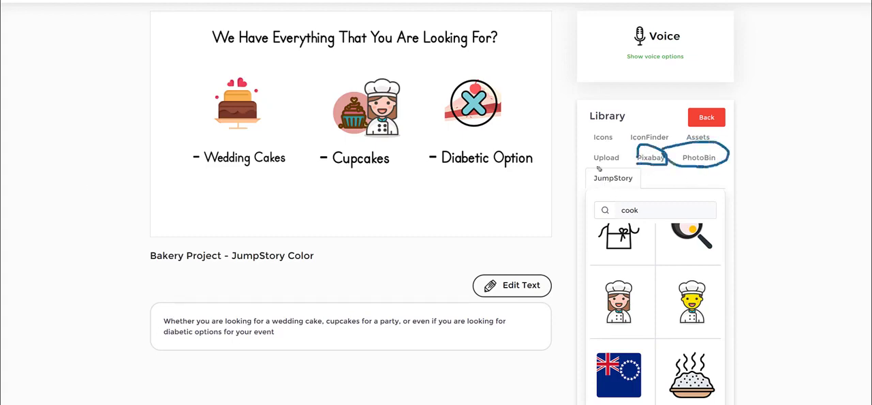
{"action": "mouse_move", "coordinate": [593, 164]}
{"action": "left_mouse_down"}
{"action": "mouse_move", "coordinate": [618, 170]}
{"action": "mouse_move", "coordinate": [596, 144]}
{"action": "mouse_move", "coordinate": [589, 164]}
{"action": "left_mouse_up"}
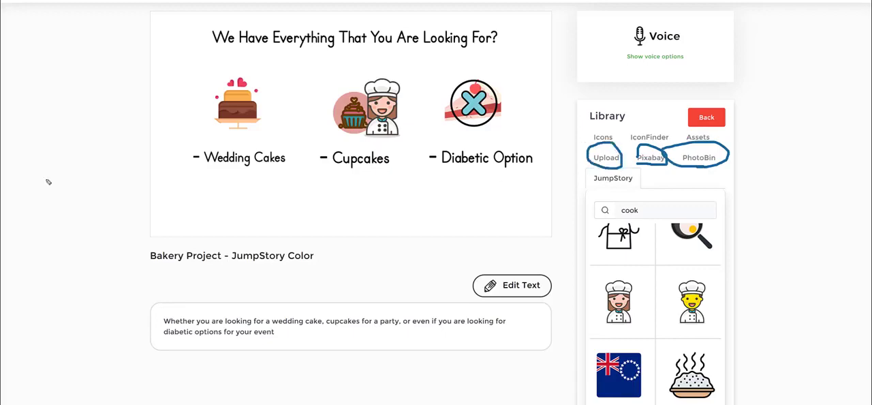
- Search Pixabay for "cooking", look through the photos and preview the one of the couple in the kitchen at full size
{"action": "left_click", "coordinate": [650, 158]}
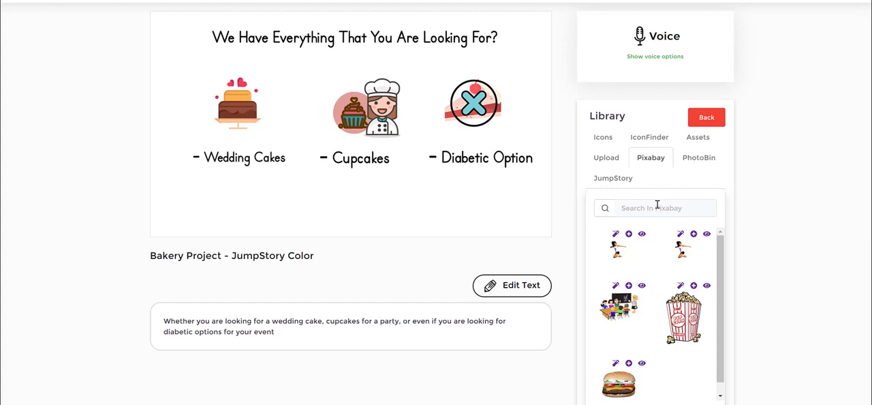
{"action": "left_click", "coordinate": [657, 206]}
{"action": "type", "text": "cooking"}
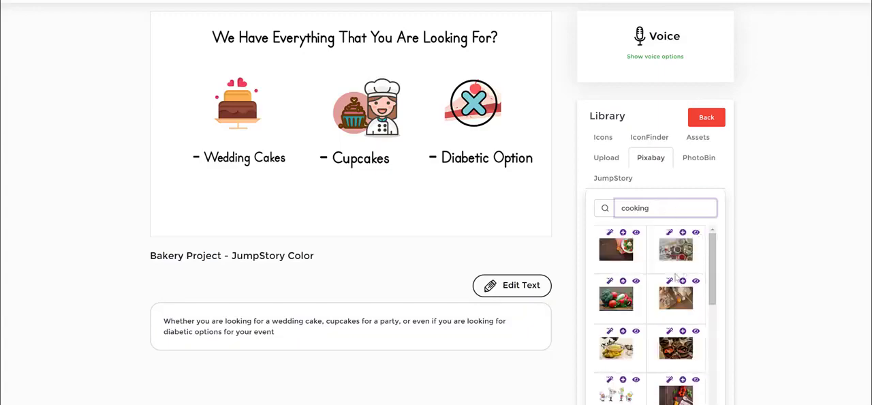
{"action": "scroll", "coordinate": [675, 277], "scroll_direction": "down", "scroll_amount": 3}
{"action": "scroll", "coordinate": [673, 277], "scroll_direction": "down", "scroll_amount": 3}
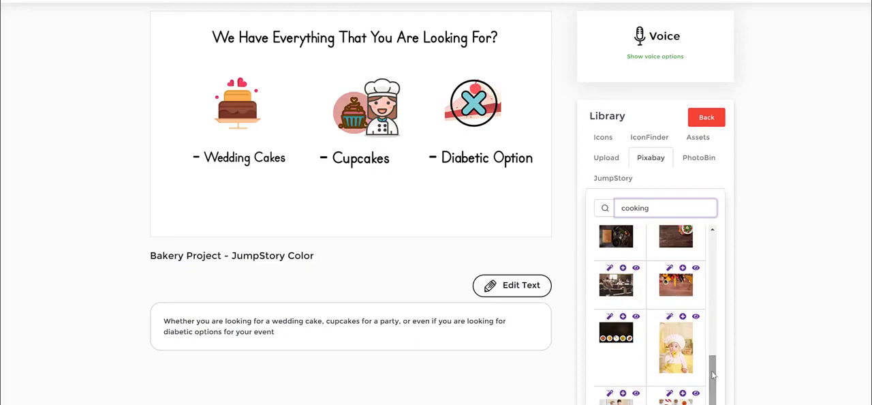
{"action": "scroll", "coordinate": [641, 371], "scroll_direction": "down", "scroll_amount": 2}
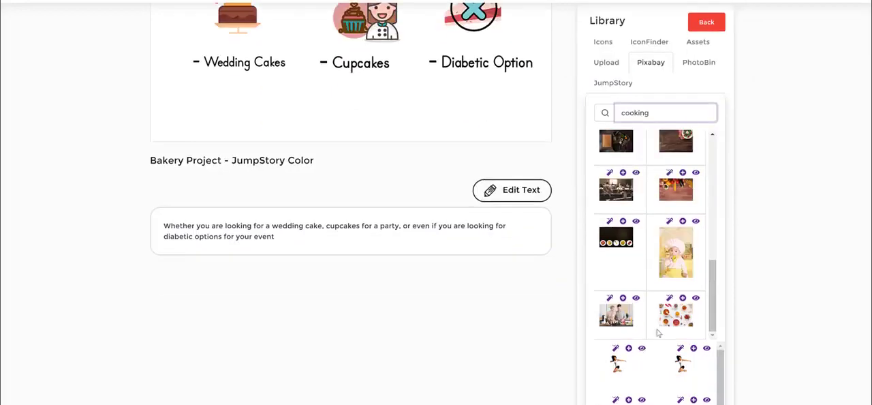
{"action": "left_click", "coordinate": [617, 320]}
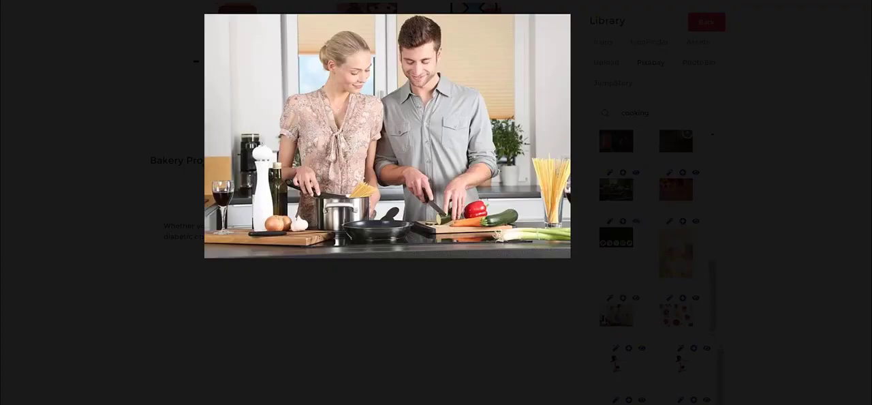
{"action": "left_click", "coordinate": [813, 24]}
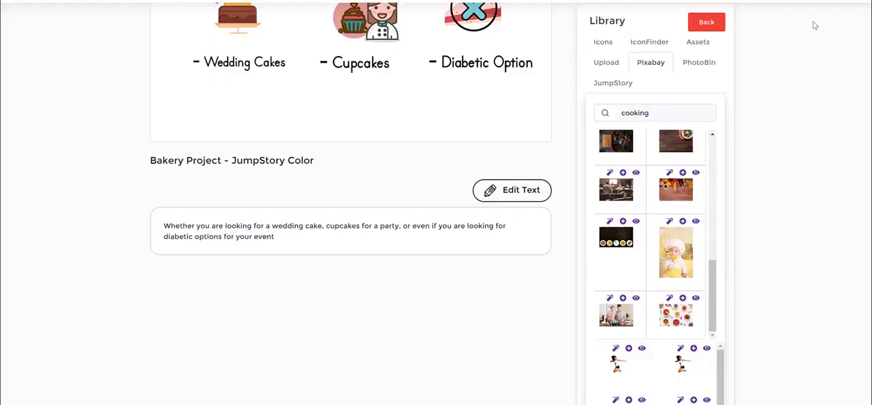
- Try the unaltered Pixabay photo of the cooking couple in scene 4 and delete it from the scene
{"action": "left_click", "coordinate": [622, 298]}
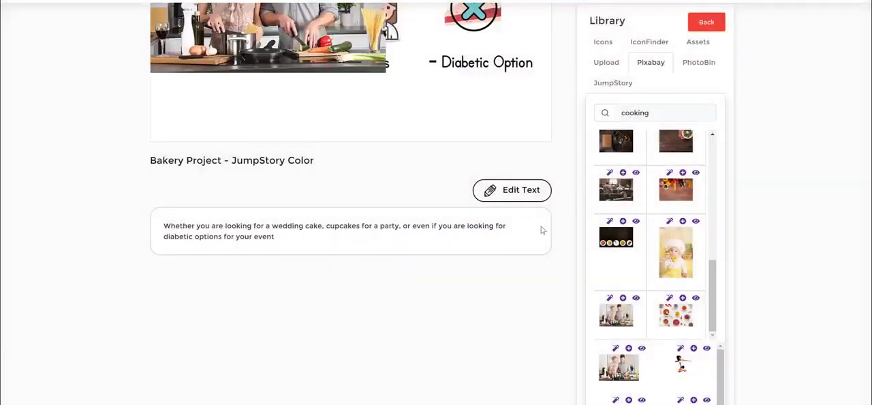
{"action": "scroll", "coordinate": [323, 97], "scroll_direction": "up", "scroll_amount": 2}
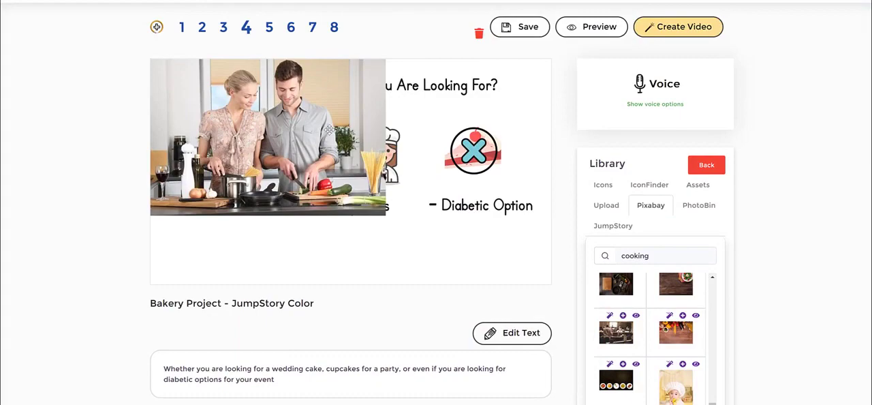
{"action": "left_click", "coordinate": [329, 129]}
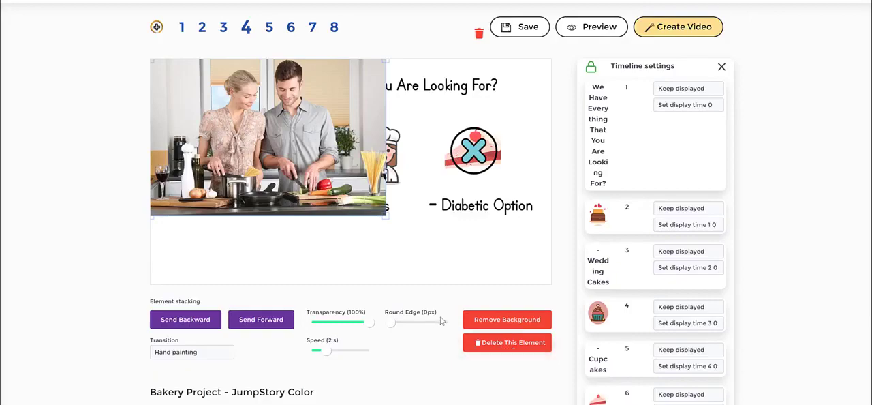
{"action": "left_click", "coordinate": [501, 347]}
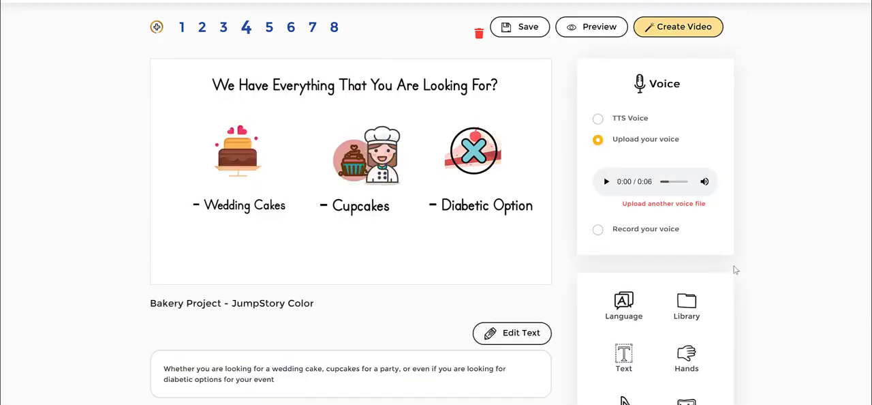
- Convert the Pixabay photo of the cooking couple into a painted-style image and use its color version in scene 4
{"action": "scroll", "coordinate": [733, 269], "scroll_direction": "down", "scroll_amount": 2}
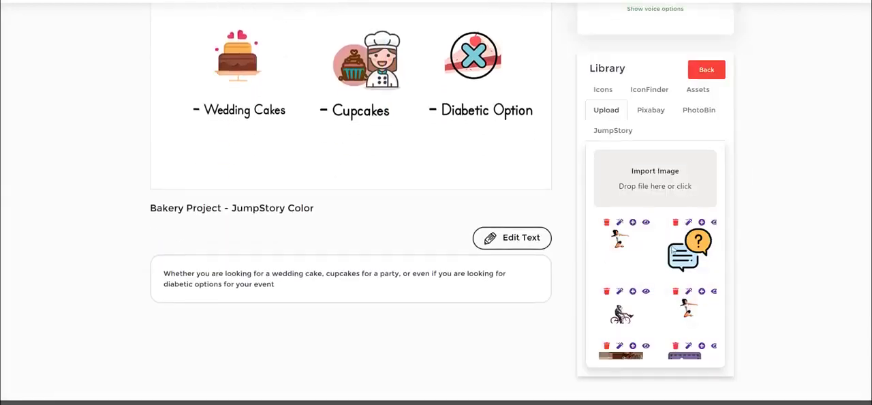
{"action": "left_click", "coordinate": [650, 110]}
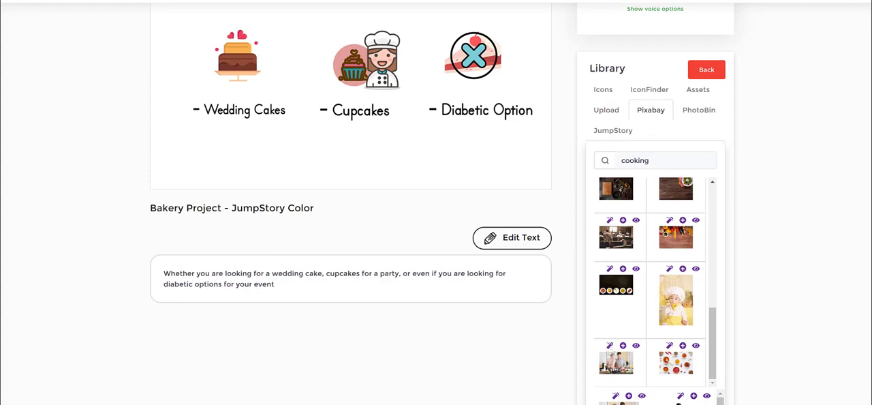
{"action": "mouse_move", "coordinate": [608, 322]}
{"action": "left_mouse_down"}
{"action": "mouse_move", "coordinate": [608, 347]}
{"action": "mouse_move", "coordinate": [620, 325]}
{"action": "mouse_move", "coordinate": [605, 313]}
{"action": "left_mouse_up"}
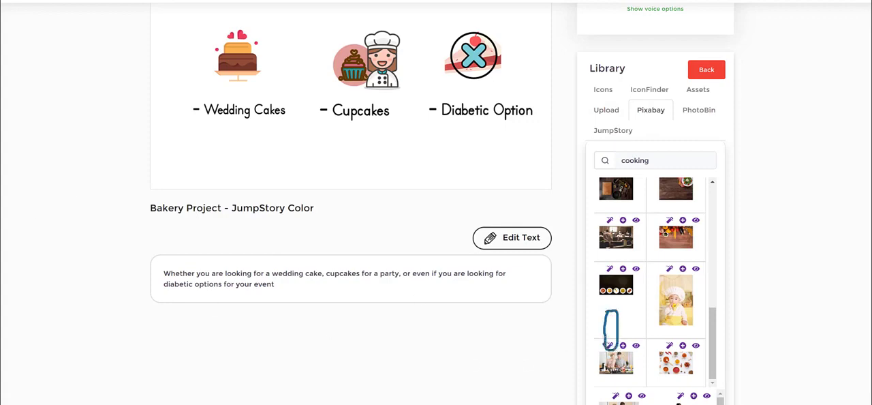
{"action": "left_click", "coordinate": [610, 347]}
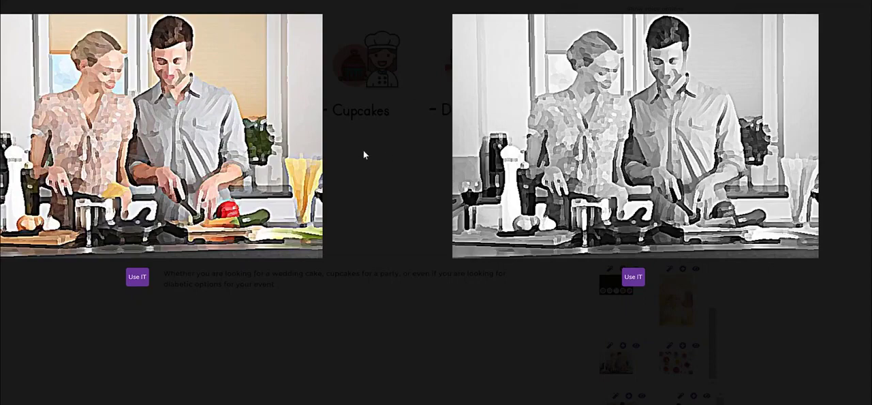
{"action": "left_click", "coordinate": [137, 284]}
{"action": "scroll", "coordinate": [409, 217], "scroll_direction": "up", "scroll_amount": 3}
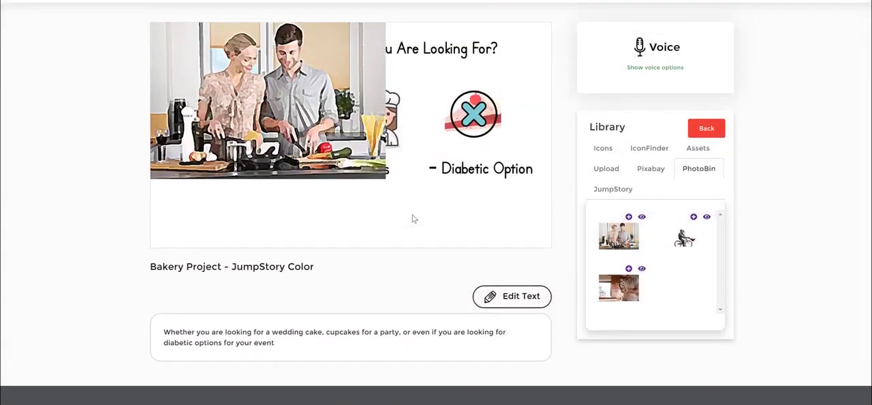
- Remove the background from the painted-style picture of the cooking couple
{"action": "left_click", "coordinate": [304, 161]}
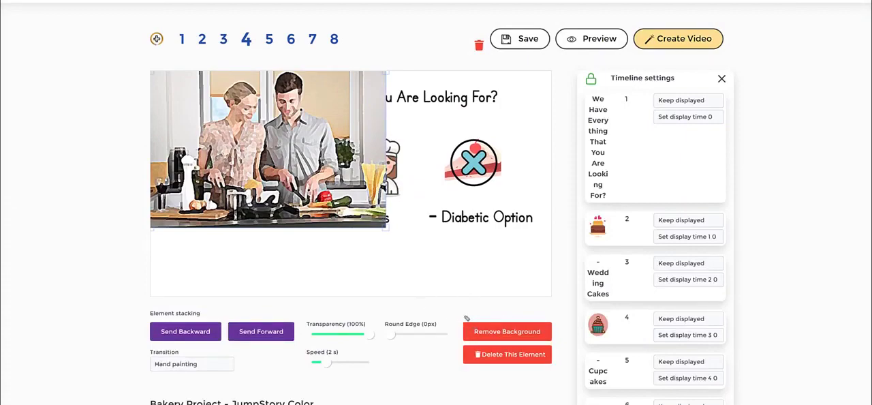
{"action": "mouse_move", "coordinate": [461, 315]}
{"action": "left_mouse_down"}
{"action": "mouse_move", "coordinate": [499, 304]}
{"action": "mouse_move", "coordinate": [535, 307]}
{"action": "mouse_move", "coordinate": [561, 326]}
{"action": "mouse_move", "coordinate": [549, 344]}
{"action": "mouse_move", "coordinate": [476, 353]}
{"action": "mouse_move", "coordinate": [439, 325]}
{"action": "mouse_move", "coordinate": [456, 312]}
{"action": "left_mouse_up"}
{"action": "left_click_drag", "start_coordinate": [197, 179], "coordinate": [199, 179]}
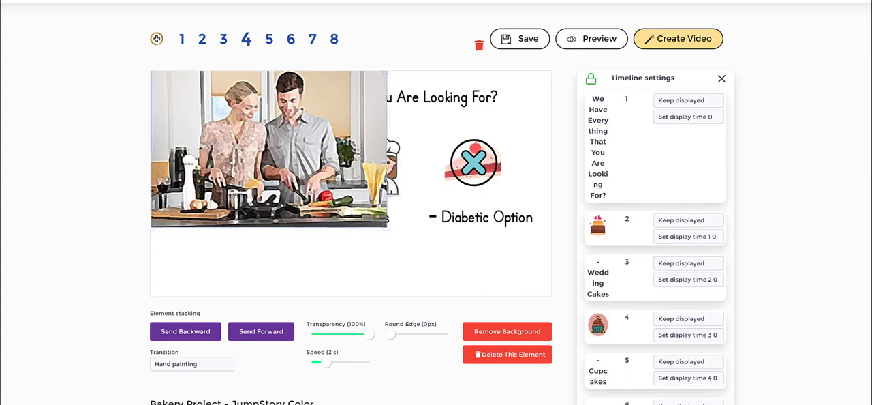
{"action": "left_click", "coordinate": [516, 333]}
{"action": "left_click", "coordinate": [380, 249]}
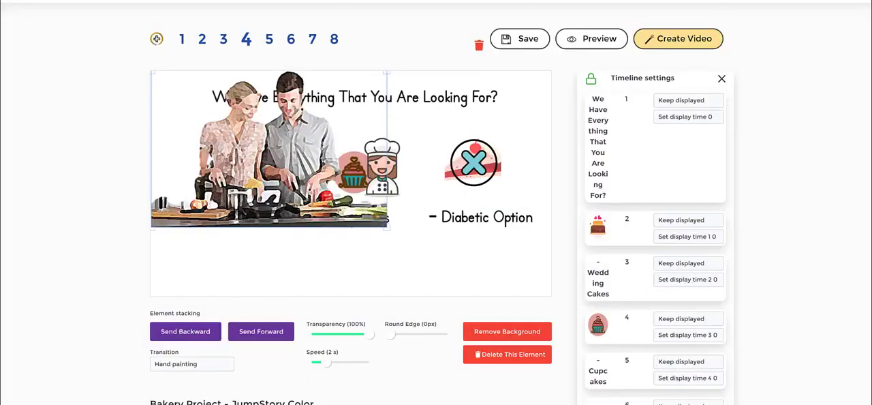
- Shrink the couple's picture to less than half its size and place it directly below the "Cupcakes" label
{"action": "left_click_drag", "start_coordinate": [266, 107], "coordinate": [369, 152]}
{"action": "left_click_drag", "start_coordinate": [489, 272], "coordinate": [349, 180]}
{"action": "left_click_drag", "start_coordinate": [310, 153], "coordinate": [367, 264]}
- Examine the transition choices for the couple's picture without choosing a different one
{"action": "left_click", "coordinate": [200, 365]}
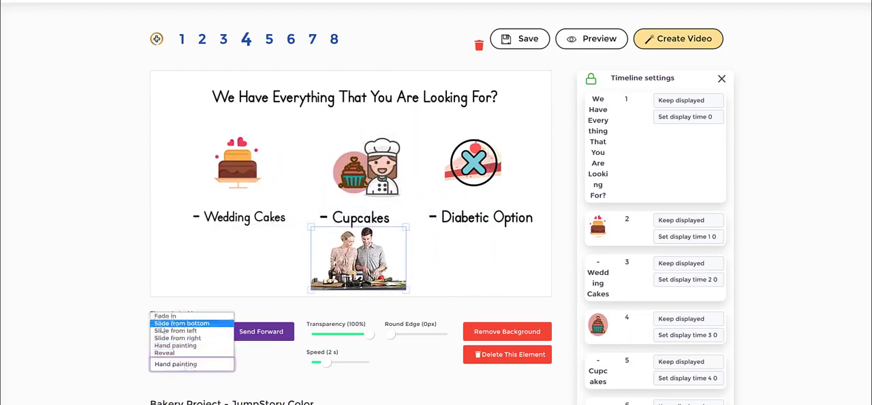
{"action": "left_click", "coordinate": [79, 278]}
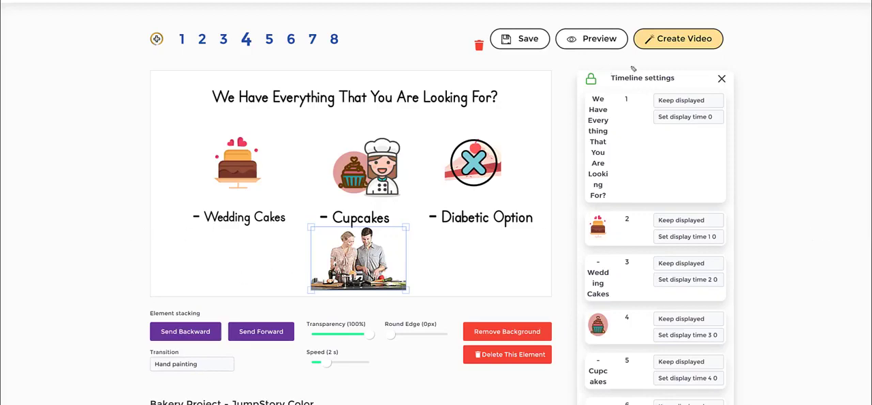
{"action": "mouse_move", "coordinate": [558, 73]}
{"action": "left_mouse_down"}
{"action": "mouse_move", "coordinate": [751, 150]}
{"action": "mouse_move", "coordinate": [672, 197]}
{"action": "mouse_move", "coordinate": [550, 162]}
{"action": "mouse_move", "coordinate": [558, 83]}
{"action": "left_mouse_up"}
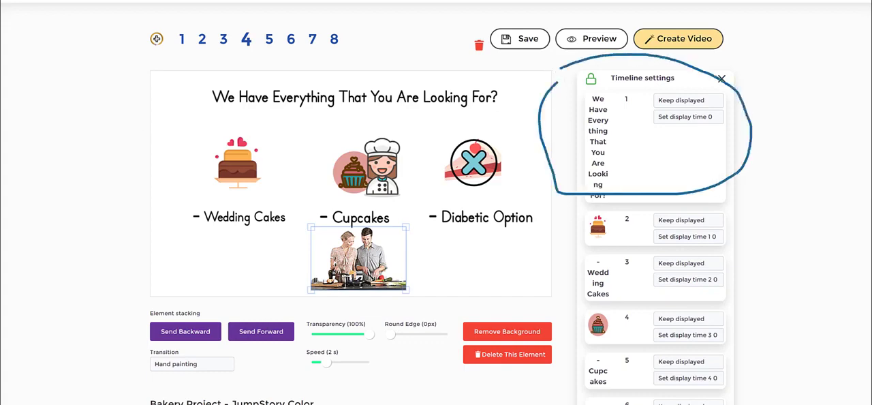
{"action": "key", "text": "Escape"}
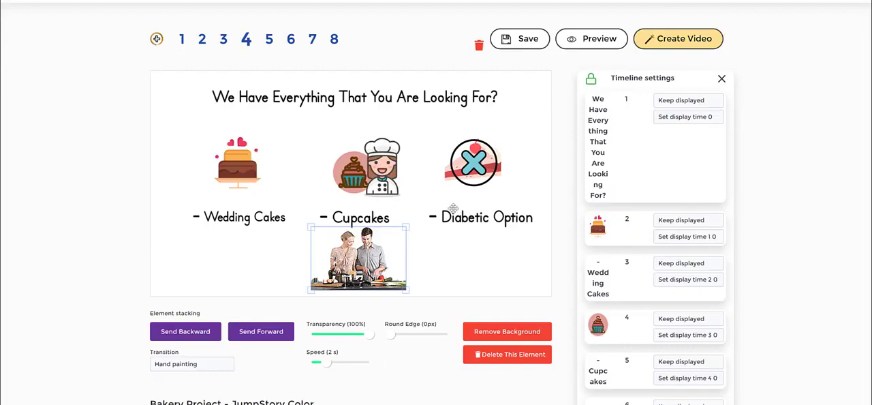
- Deselect the couple's picture and reopen the image library on its Icons source
{"action": "left_click", "coordinate": [431, 273]}
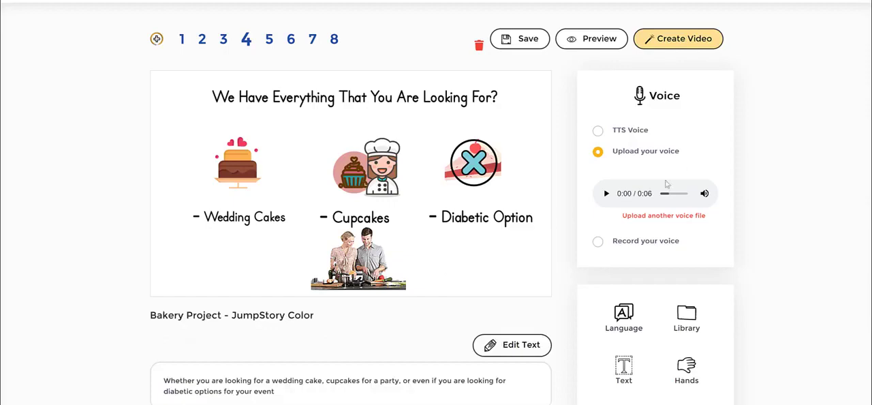
{"action": "scroll", "coordinate": [667, 259], "scroll_direction": "down", "scroll_amount": 1}
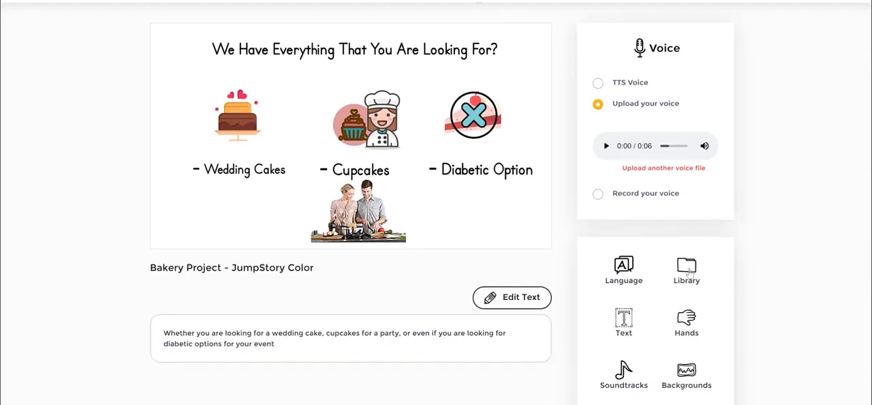
{"action": "left_click", "coordinate": [686, 267]}
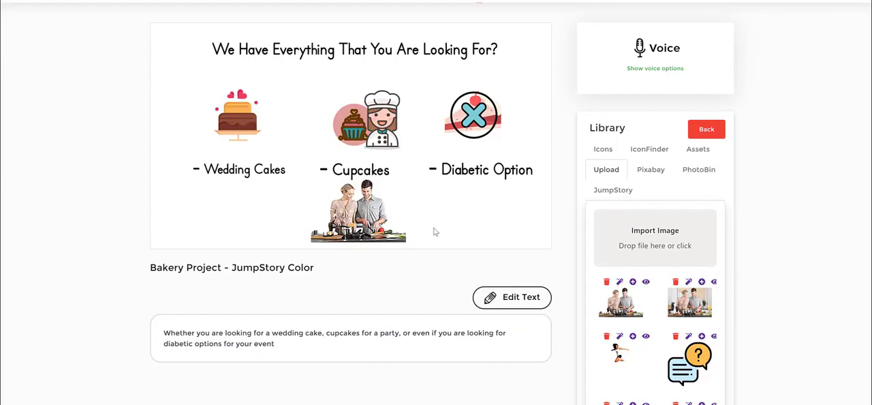
{"action": "left_click", "coordinate": [610, 153]}
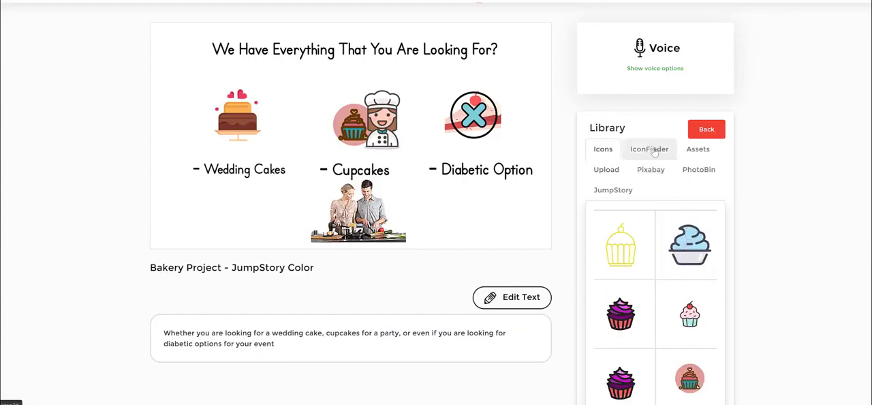